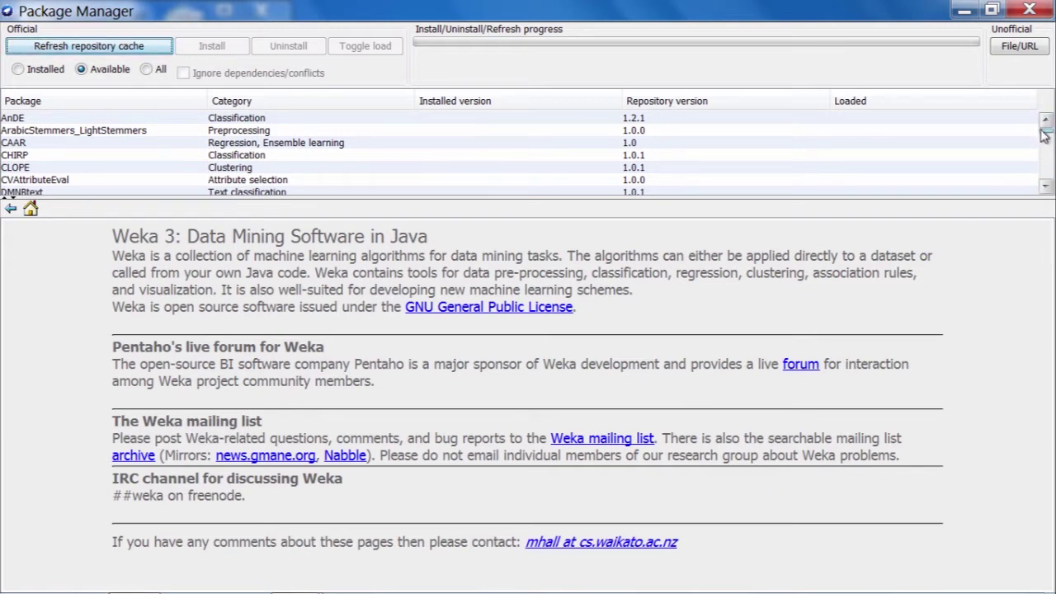
# Step: Scroll down the package list and select distributedWekaSpark to see versions 1.0.2, 1.0.1 and 1.0.0
pyautogui.moveTo(1041, 132); pyautogui.dragTo(1045, 142)
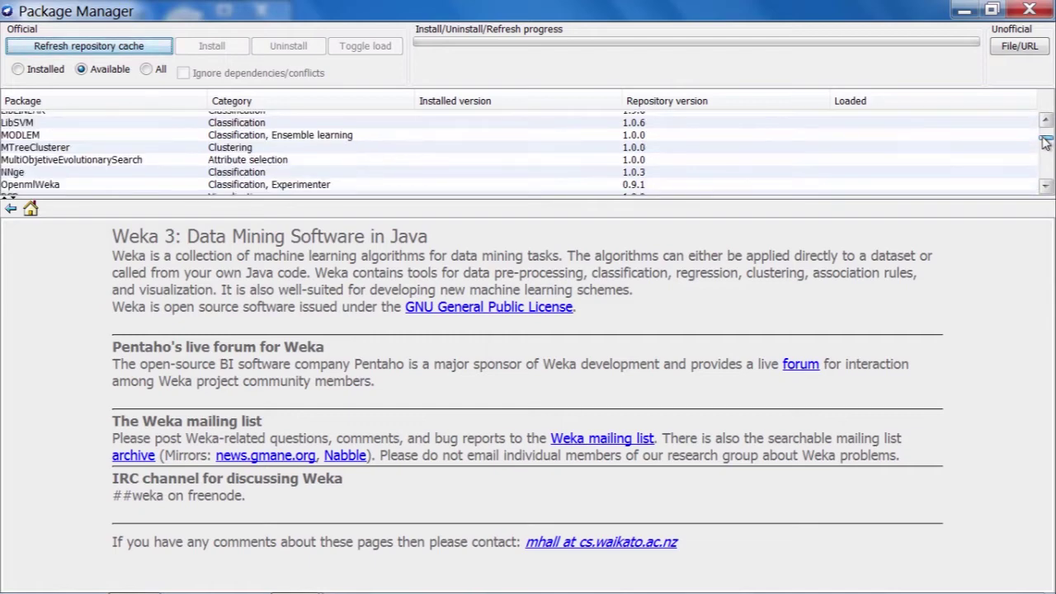
pyautogui.scroll(-10, 705, 151)
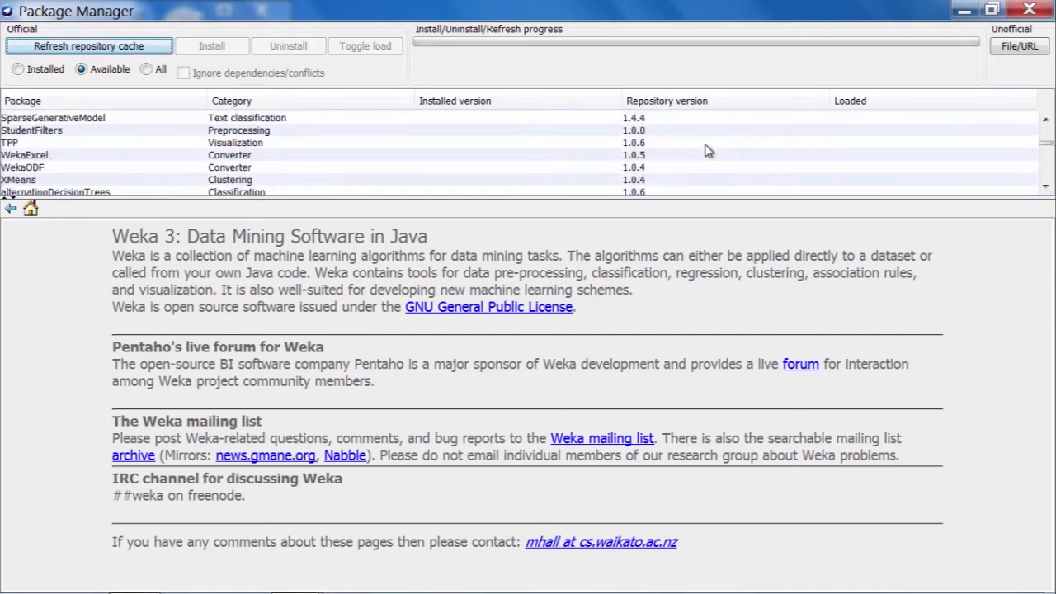
pyautogui.scroll(-1, 705, 151)
pyautogui.scroll(-2, 705, 150)
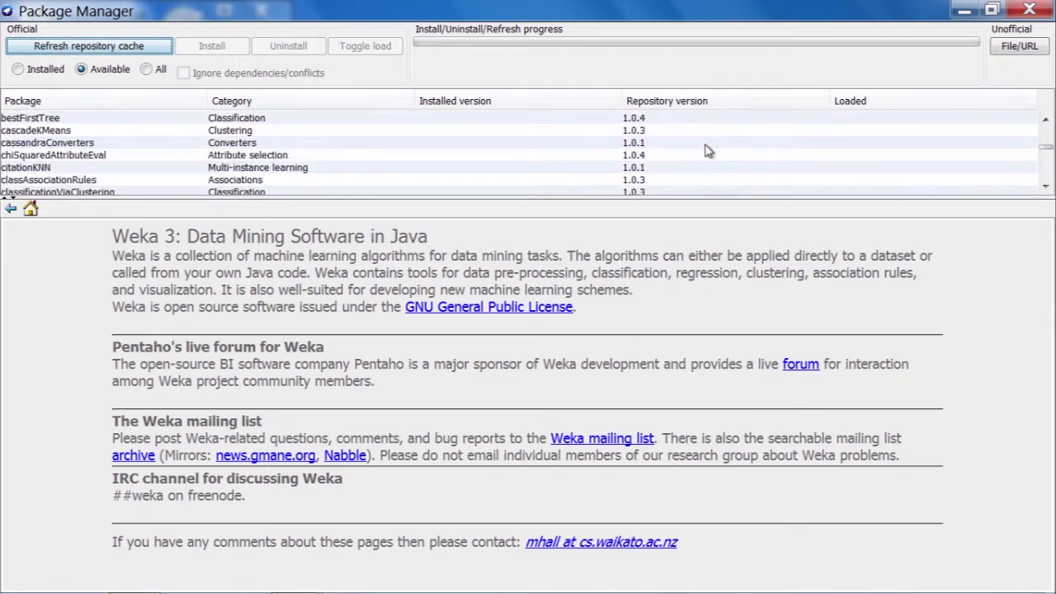
pyautogui.scroll(-1, 705, 150)
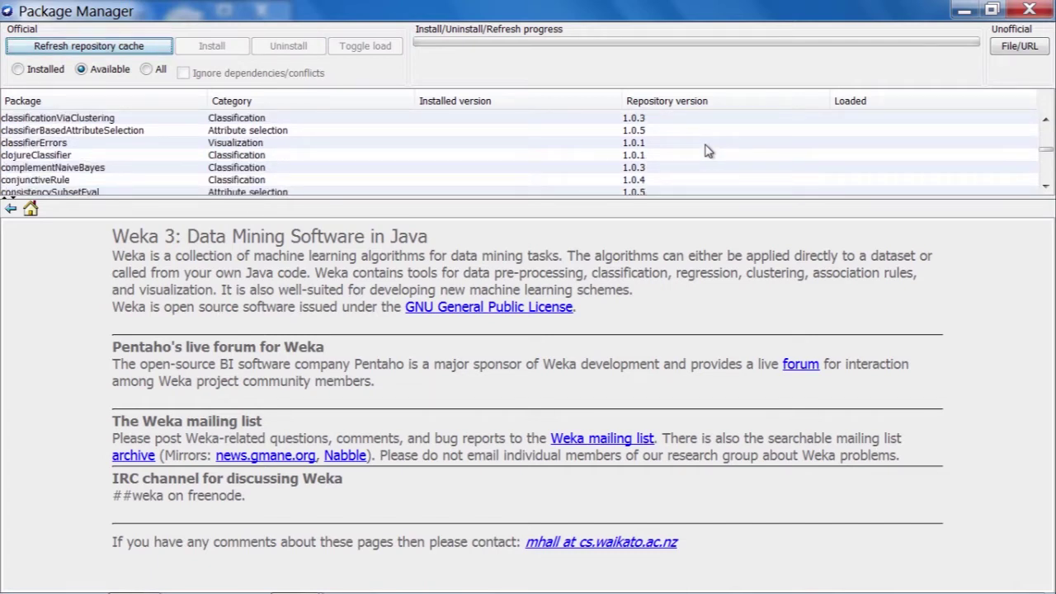
pyautogui.scroll(-2, 706, 150)
pyautogui.scroll(-1, 705, 150)
pyautogui.scroll(-1, 708, 151)
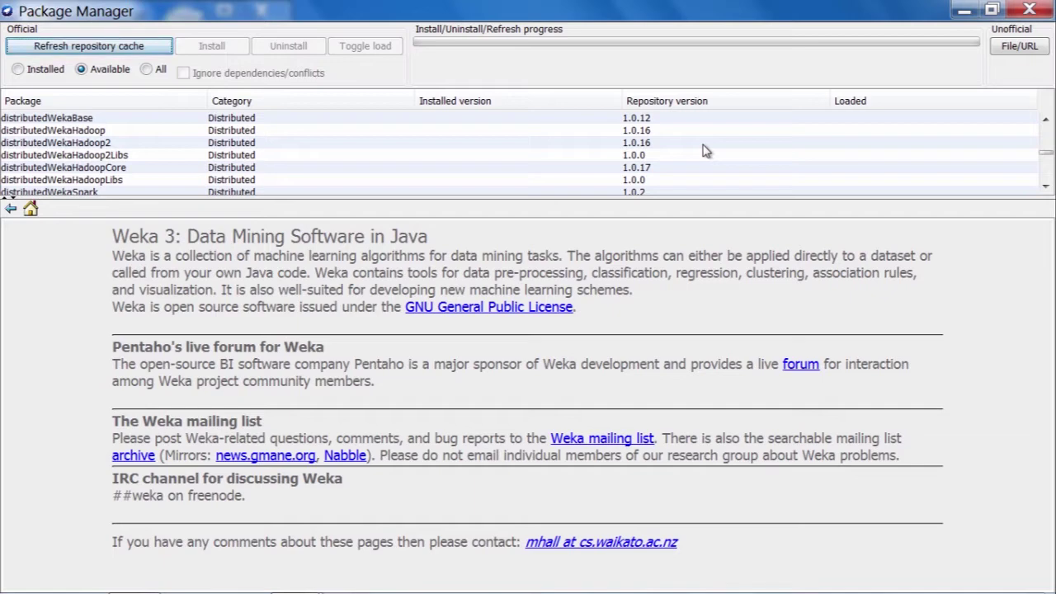
pyautogui.scroll(-1, 706, 150)
pyautogui.click(284, 154)
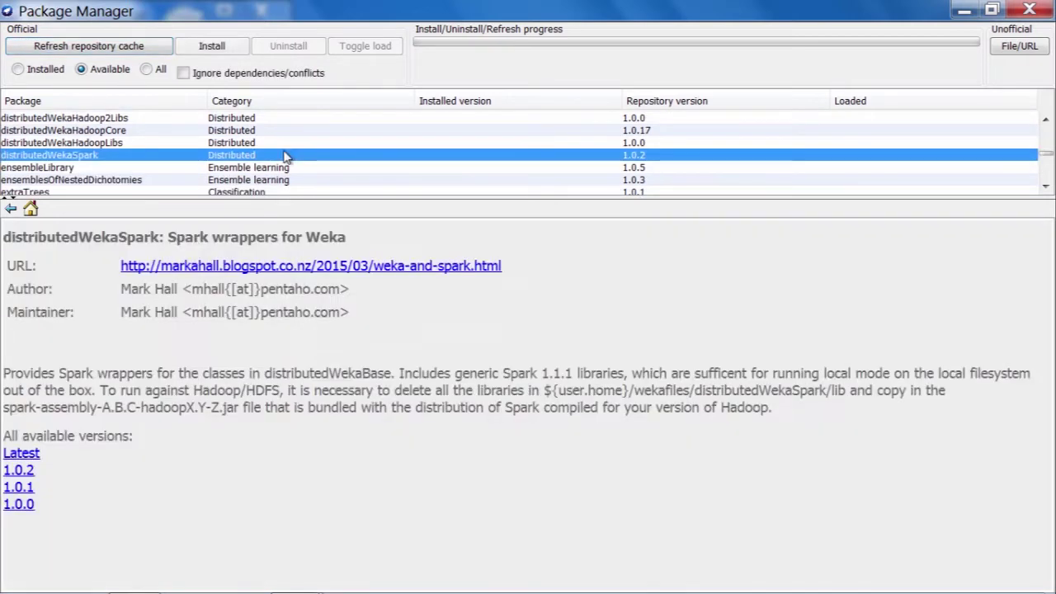
# Step: Install distributedWekaSpark 1.0.2, accepting the open-windows warning and the distributedWekaBase dependency
pyautogui.click(217, 46)
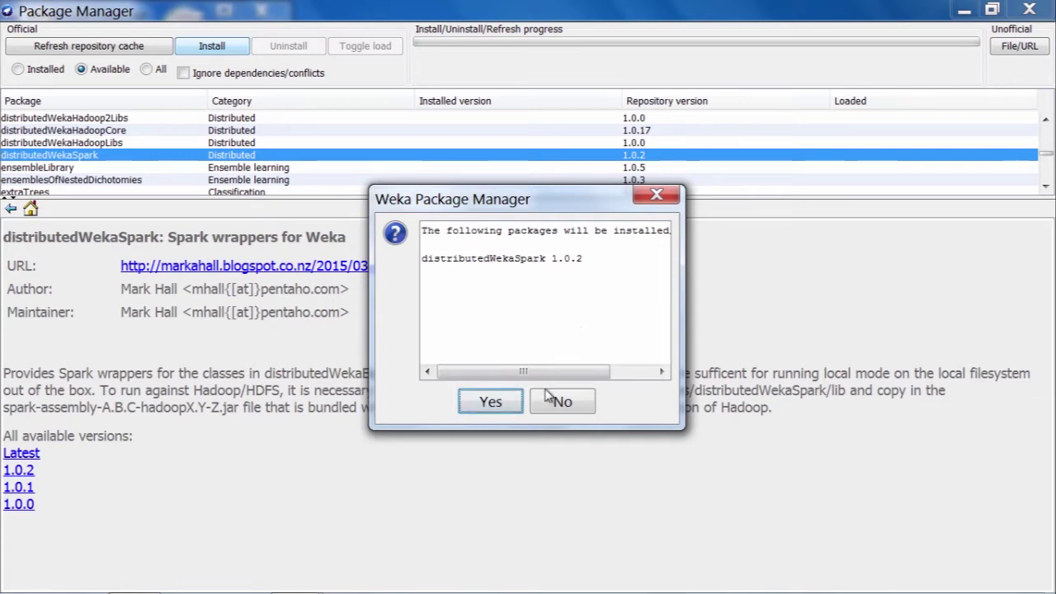
pyautogui.click(493, 402)
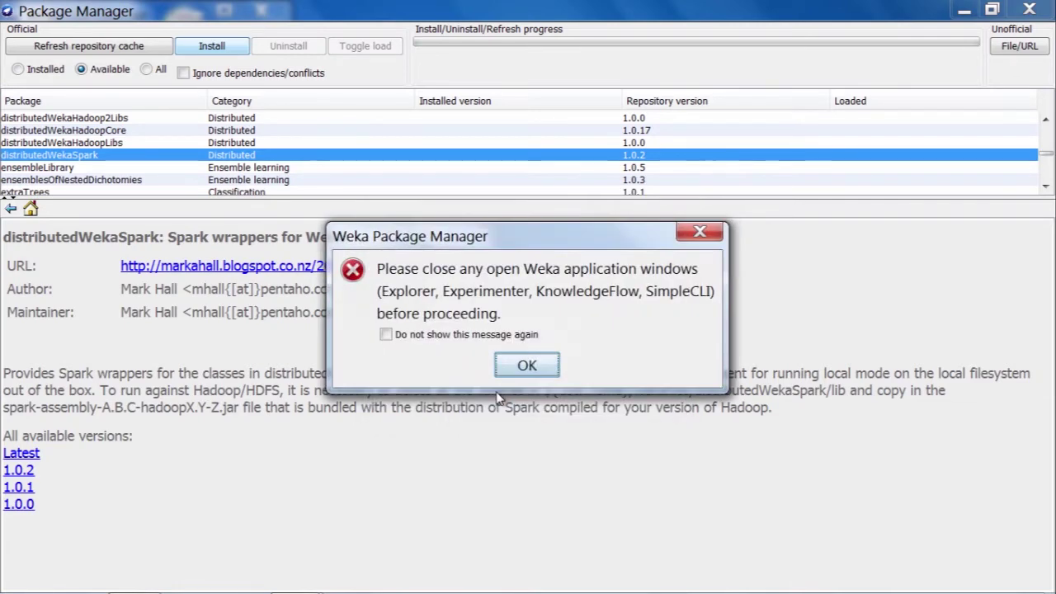
pyautogui.click(537, 363)
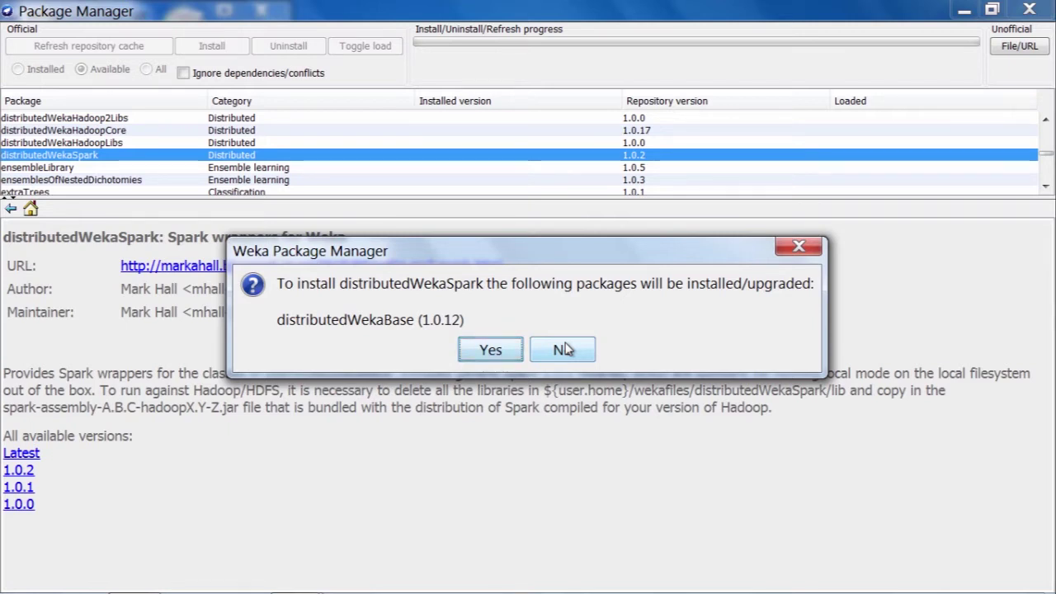
pyautogui.click(564, 350)
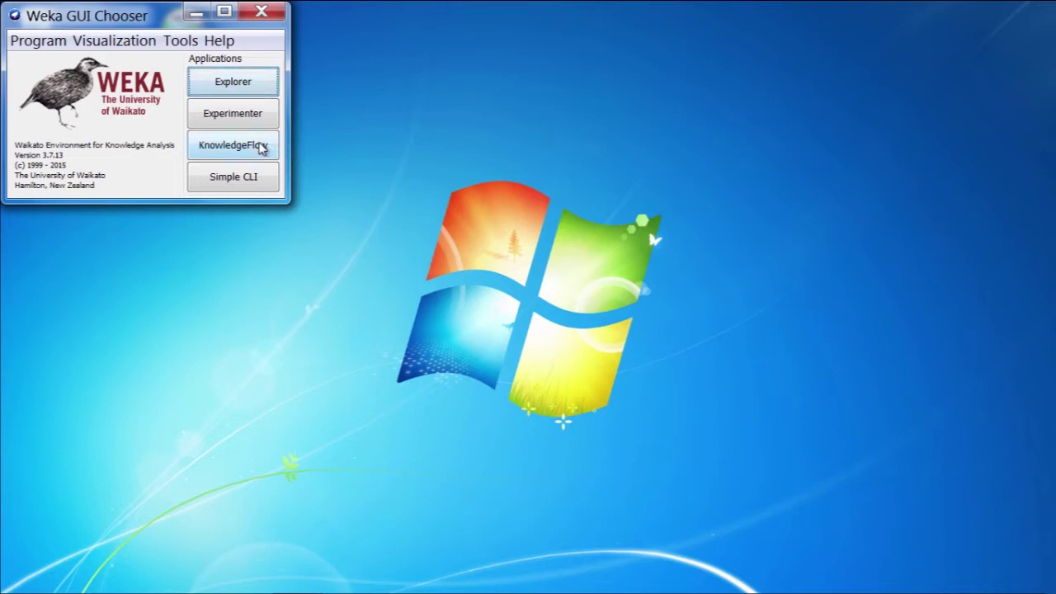
pyautogui.click(262, 146)
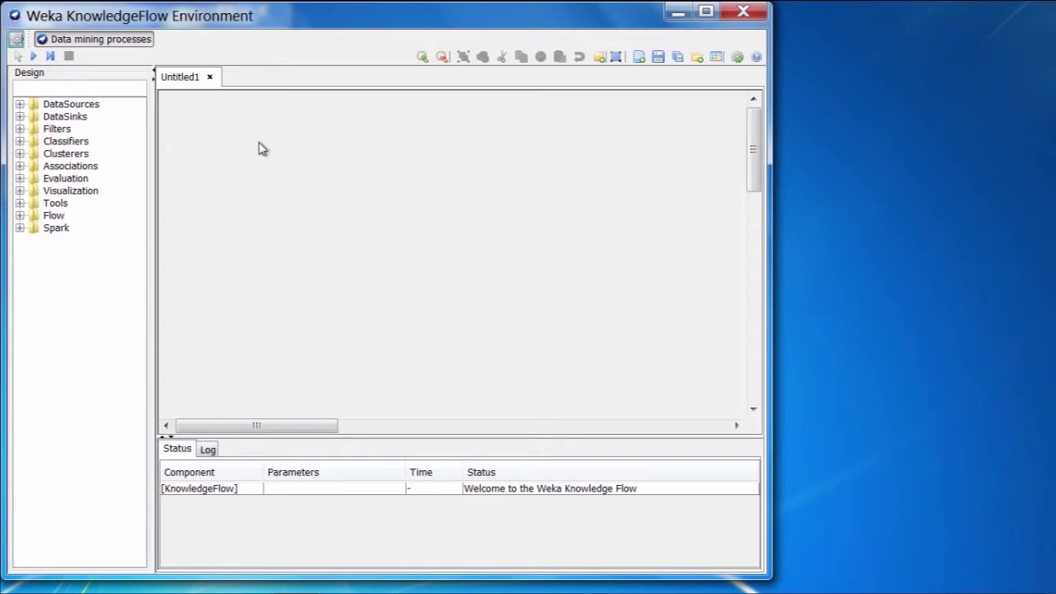
# Step: Expand the Spark folder in KnowledgeFlow's Design tree and widen the panel so all seven job names are readable
pyautogui.moveTo(290, 23)
pyautogui.mouseDown()
pyautogui.moveTo(302, 19)
pyautogui.moveTo(290, 22)
pyautogui.mouseUp()
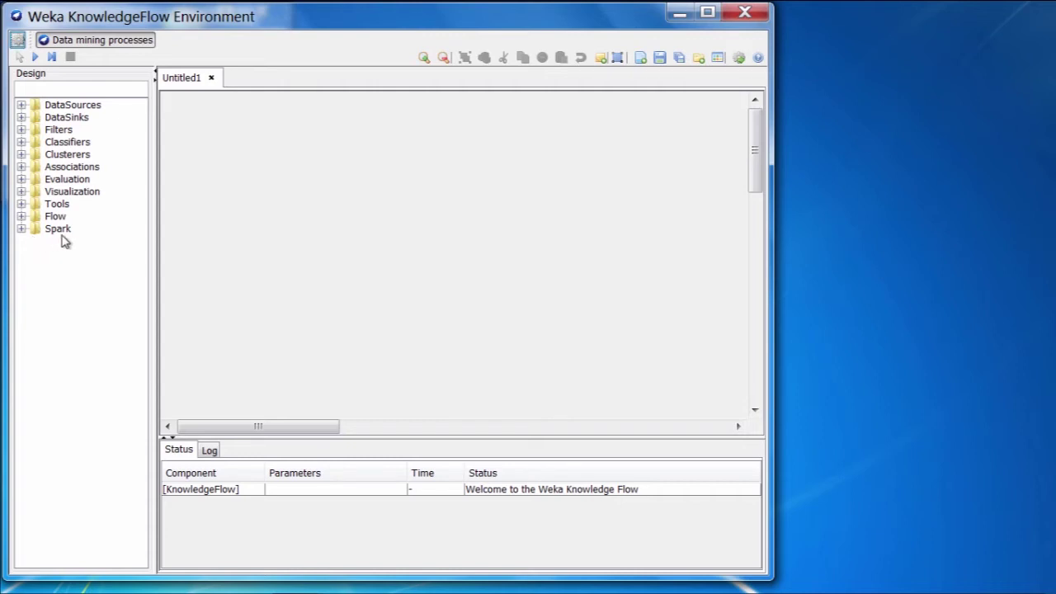
pyautogui.click(23, 229)
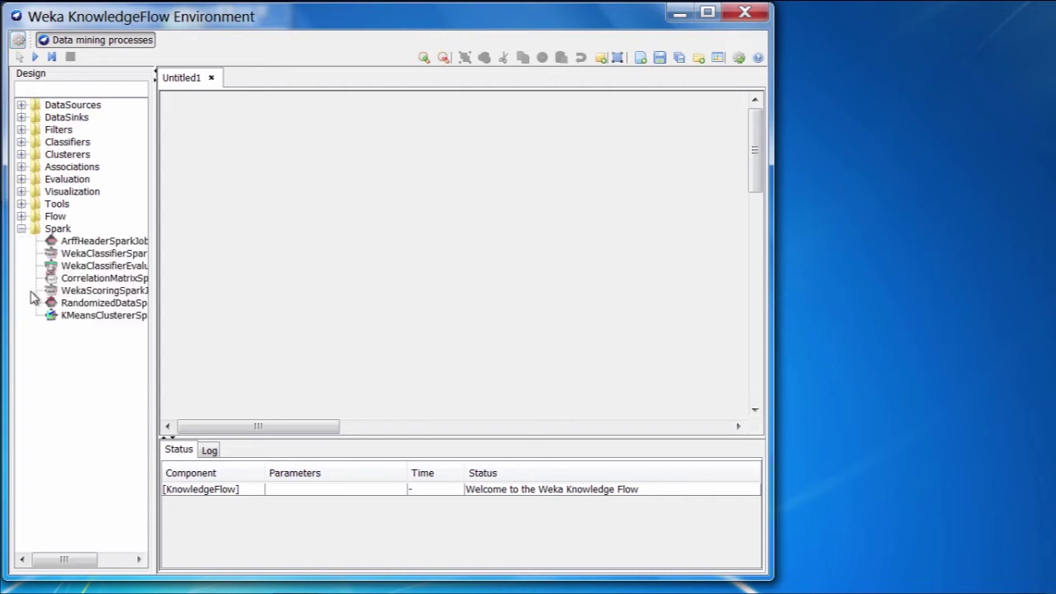
pyautogui.moveTo(155, 319); pyautogui.dragTo(210, 321)
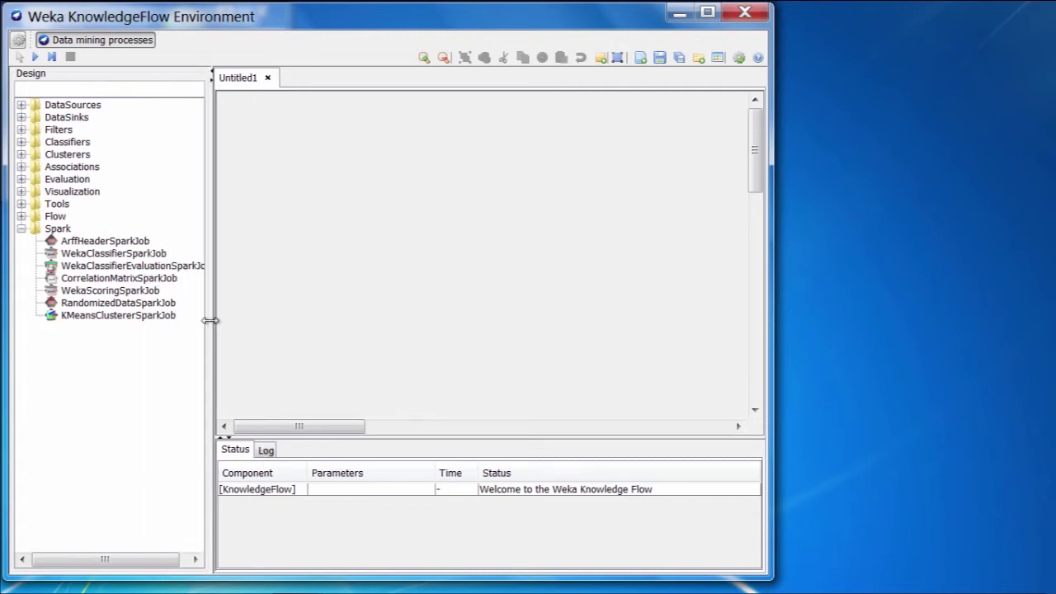
pyautogui.moveTo(210, 320); pyautogui.dragTo(225, 321)
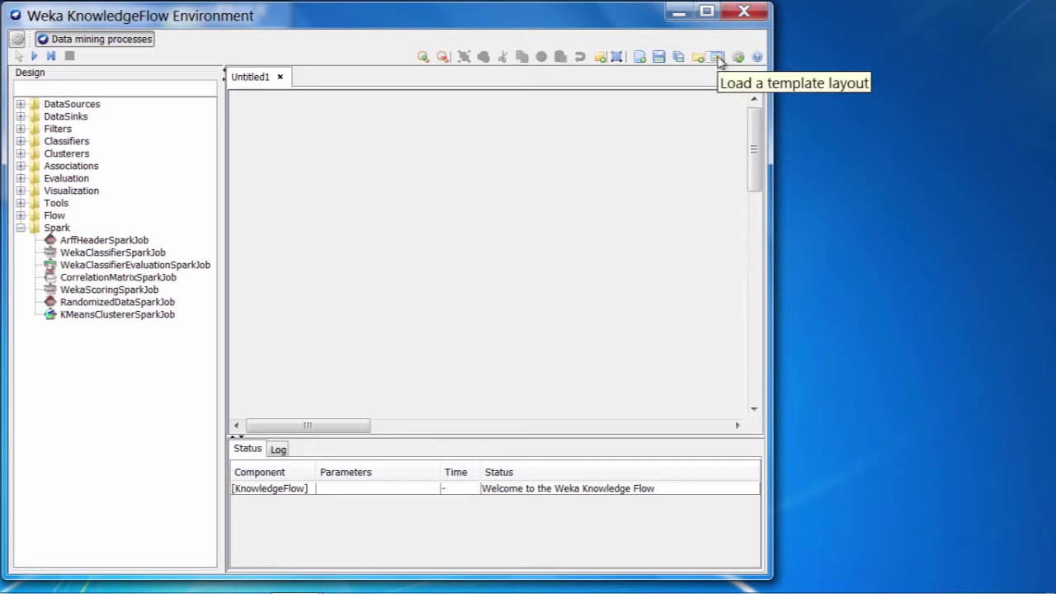
# Step: Choose the 'Spark: create an ARFF header' entry from the template layouts list
pyautogui.click(718, 58)
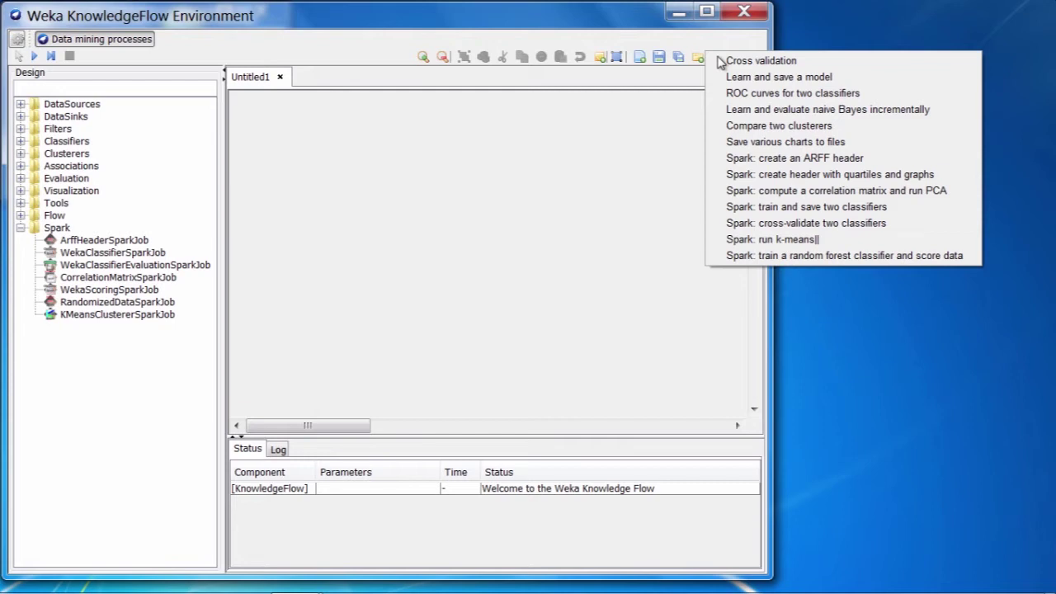
pyautogui.click(771, 159)
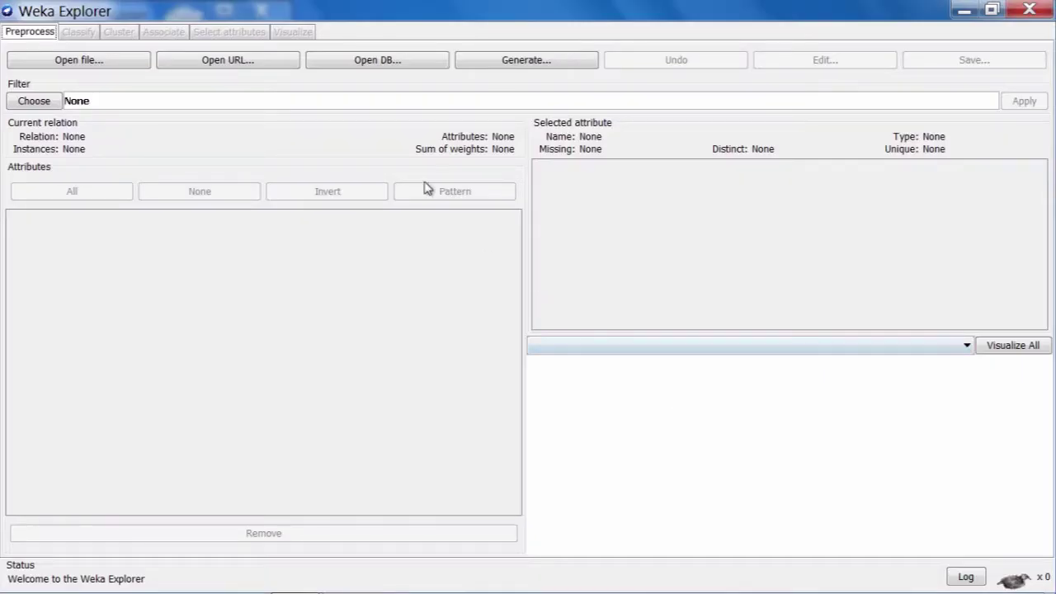
# Step: Open hypothyroid.arff from C:\Program Files\Weka-3-7\data, giving 3772 instances and 30 attributes
pyautogui.click(122, 66)
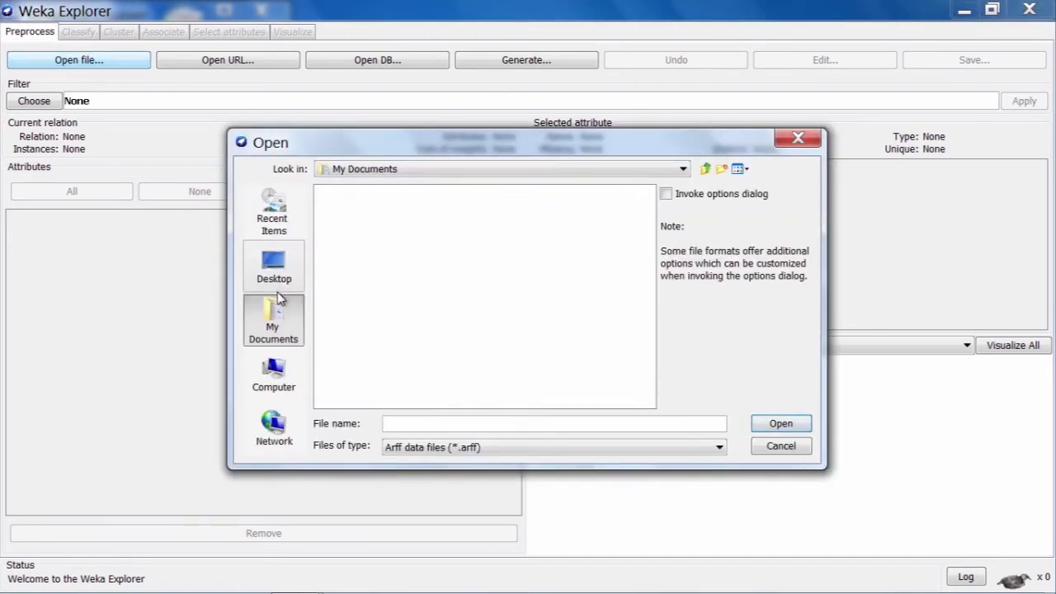
pyautogui.click(278, 379)
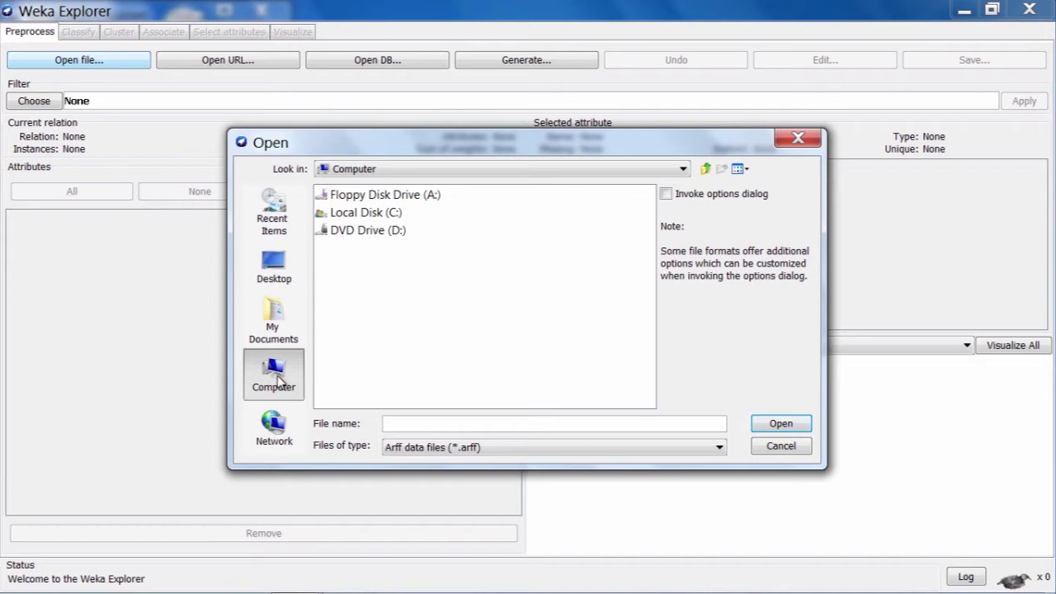
pyautogui.doubleClick(388, 213)
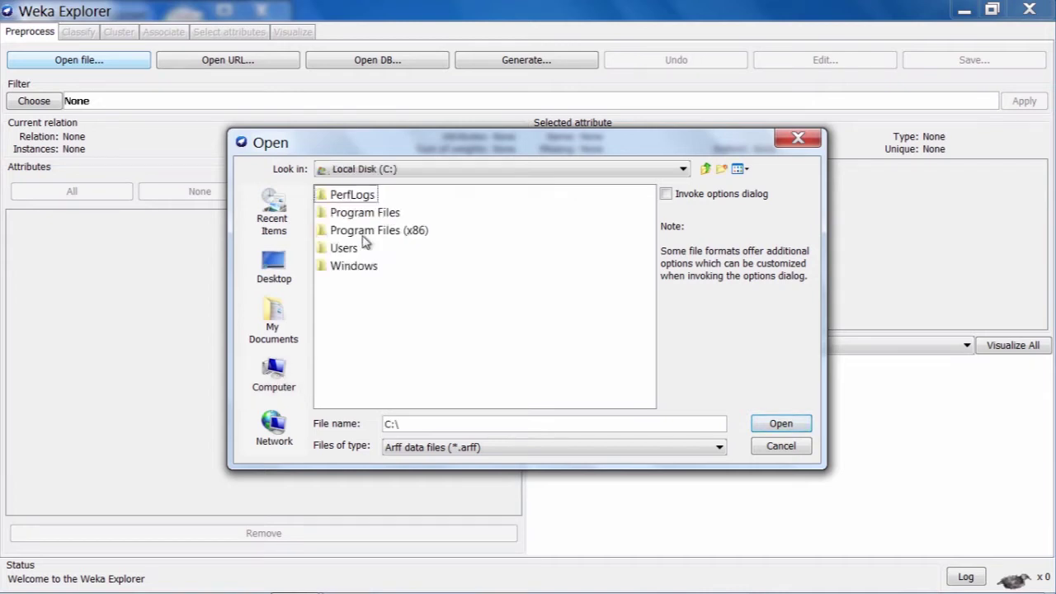
pyautogui.doubleClick(371, 215)
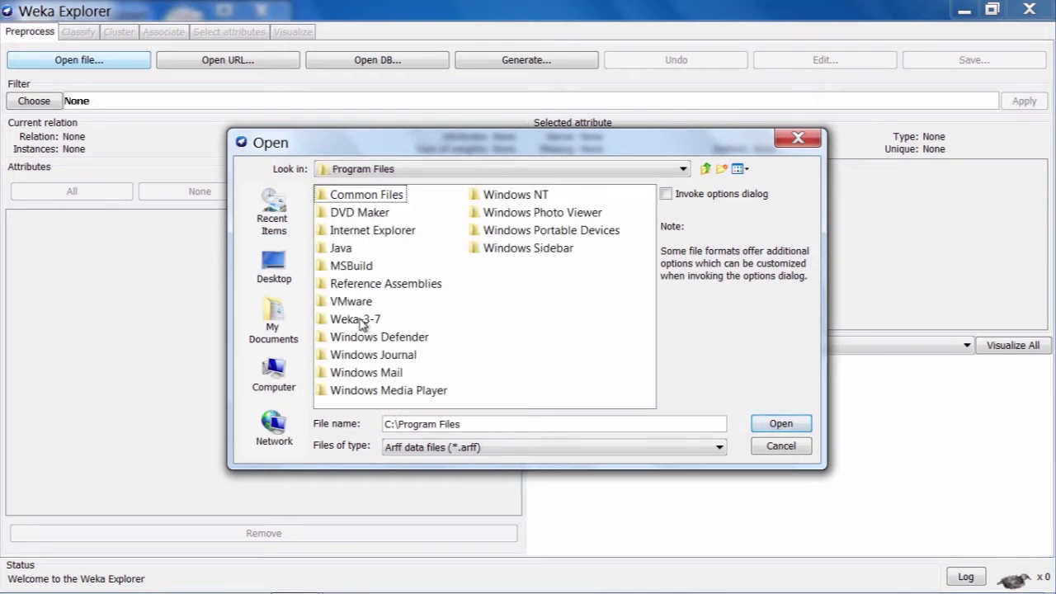
pyautogui.doubleClick(360, 322)
pyautogui.click(347, 218)
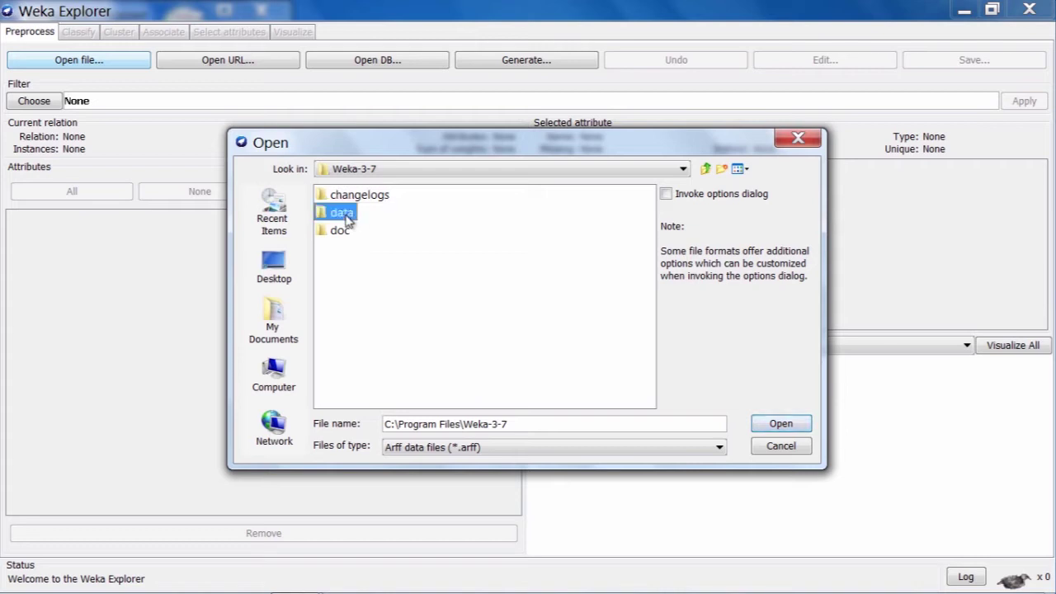
pyautogui.doubleClick(346, 219)
pyautogui.click(368, 339)
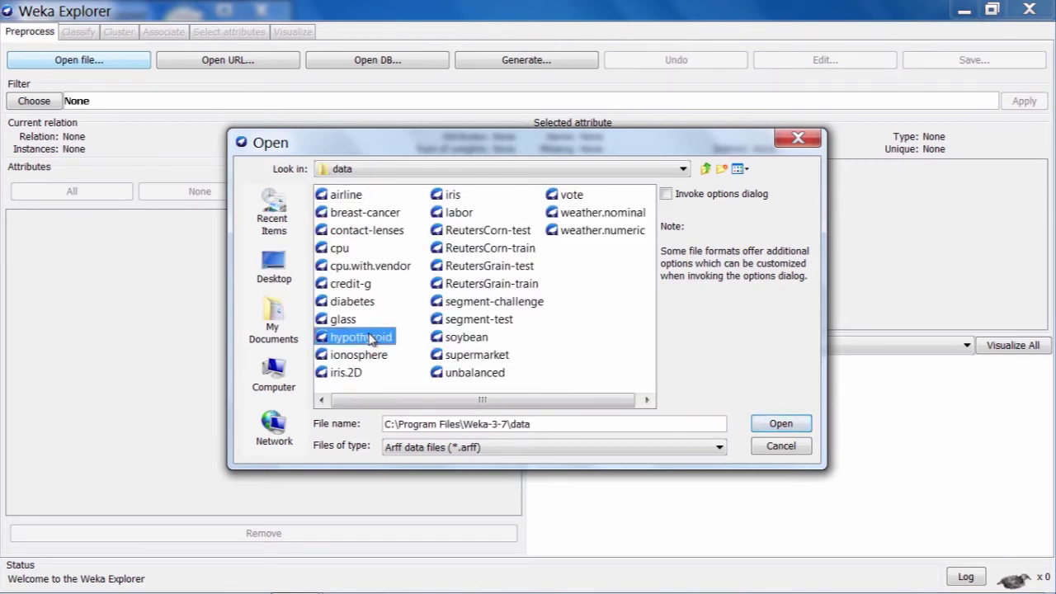
pyautogui.click(776, 424)
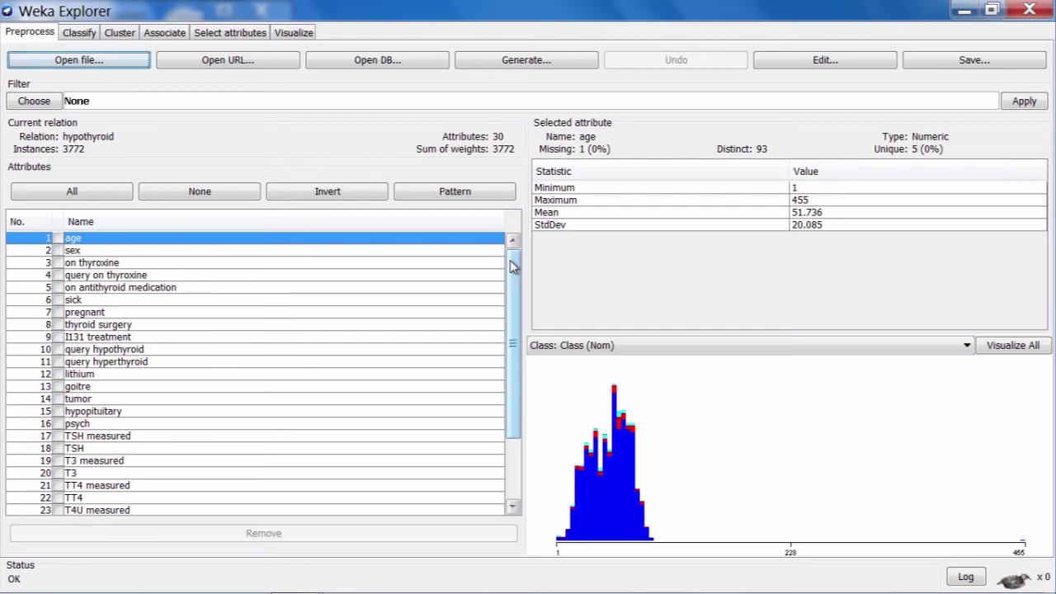
pyautogui.moveTo(510, 260); pyautogui.dragTo(521, 345)
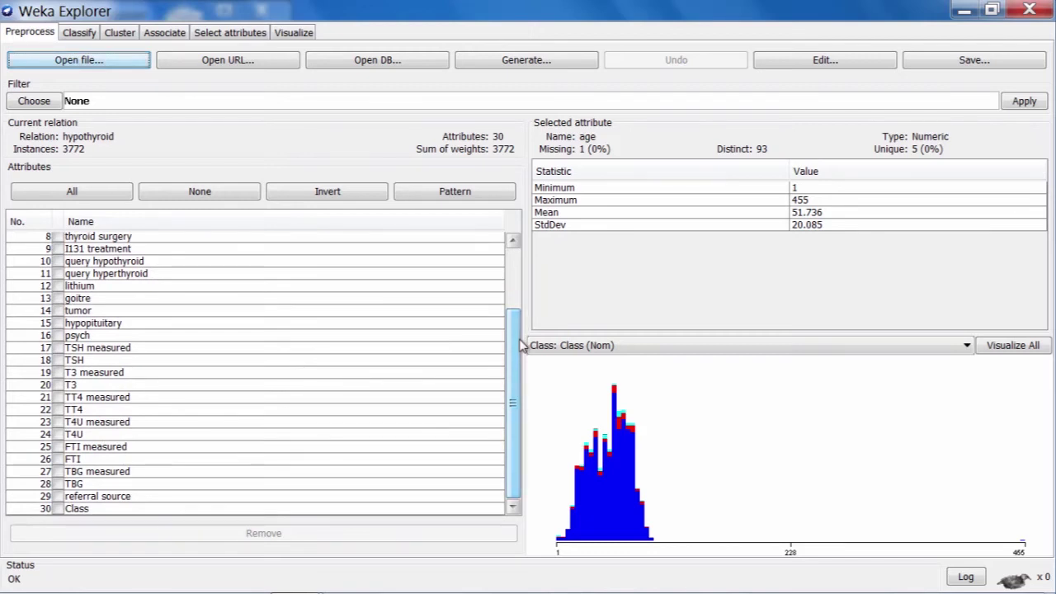
# Step: Select the Class attribute to see 3481 negative, 194 compensated, 95 primary and 2 secondary hypothyroid
pyautogui.click(137, 512)
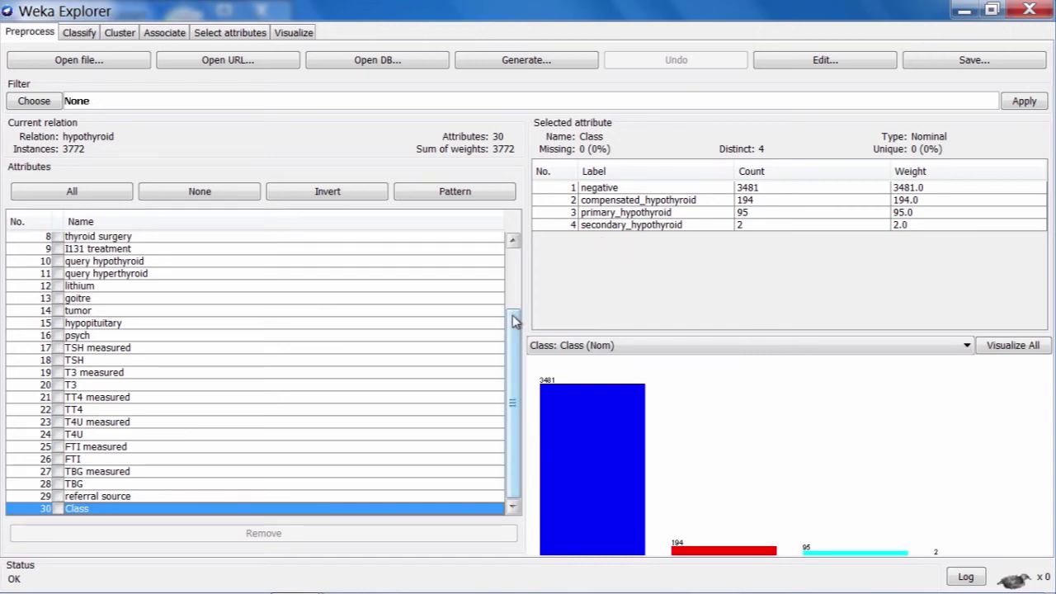
pyautogui.moveTo(513, 321); pyautogui.dragTo(511, 258)
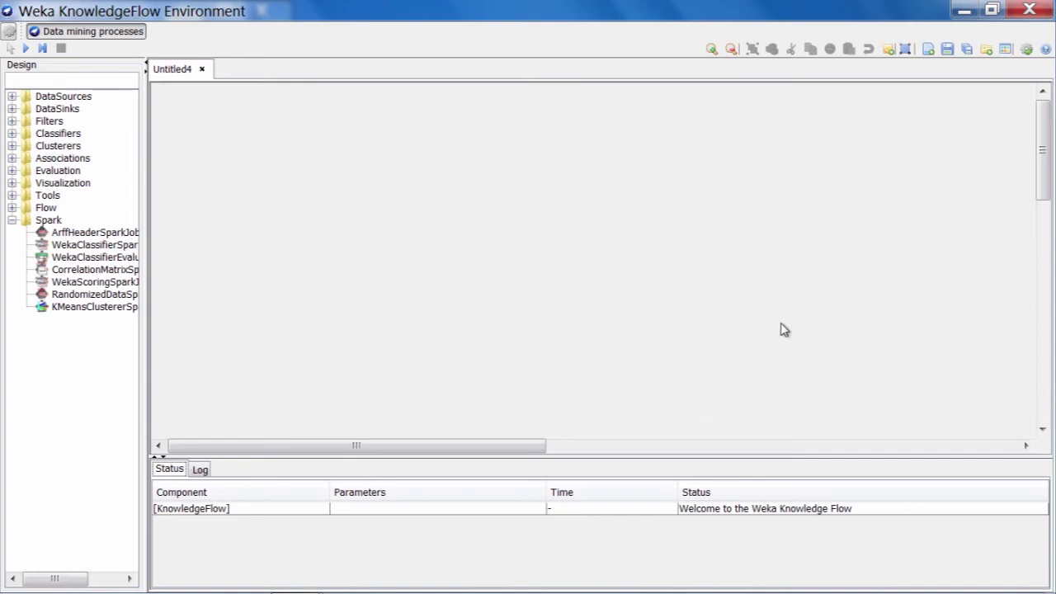
# Step: Load the 'Spark: create an ARFF header' template into a new Untitled6 flow tab
pyautogui.click(1006, 51)
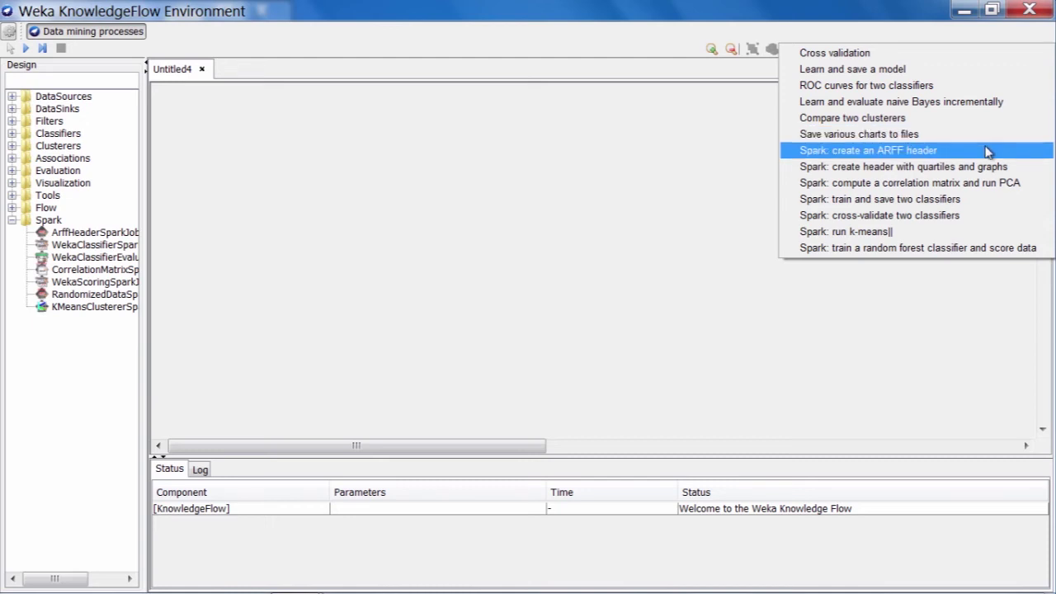
pyautogui.click(988, 151)
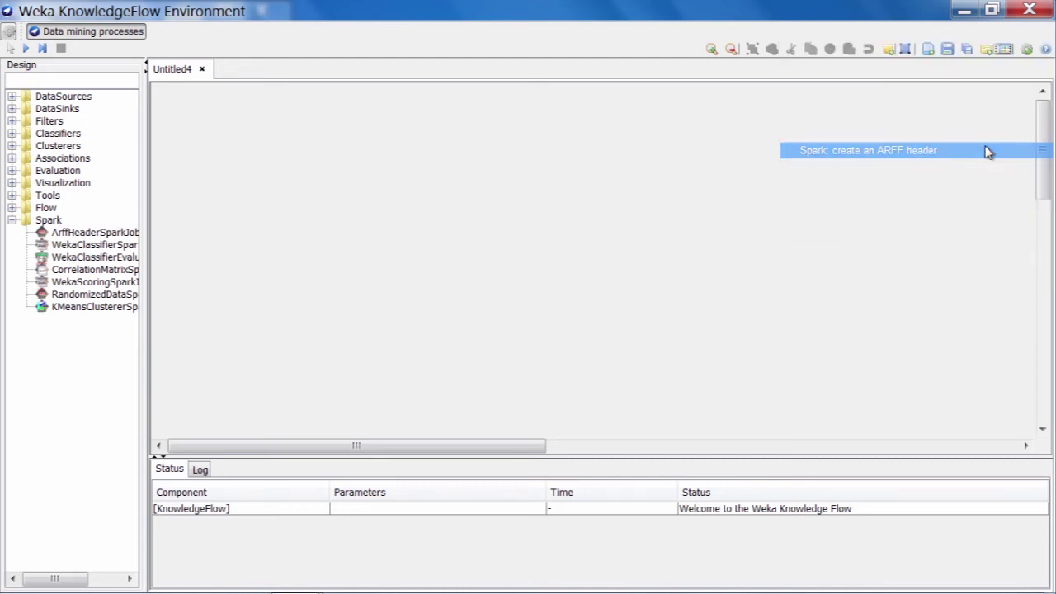
# Step: Zoom in on the ArffHeaderSparkJob-to-TextViewer diagram and make the bottom status area taller
pyautogui.click(709, 49)
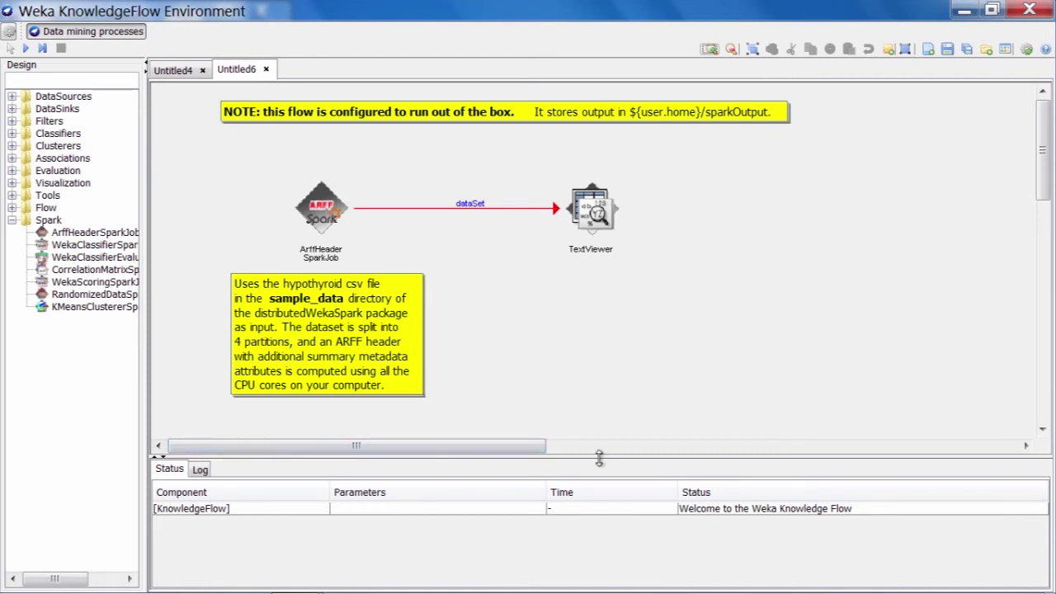
pyautogui.moveTo(599, 459); pyautogui.dragTo(599, 417)
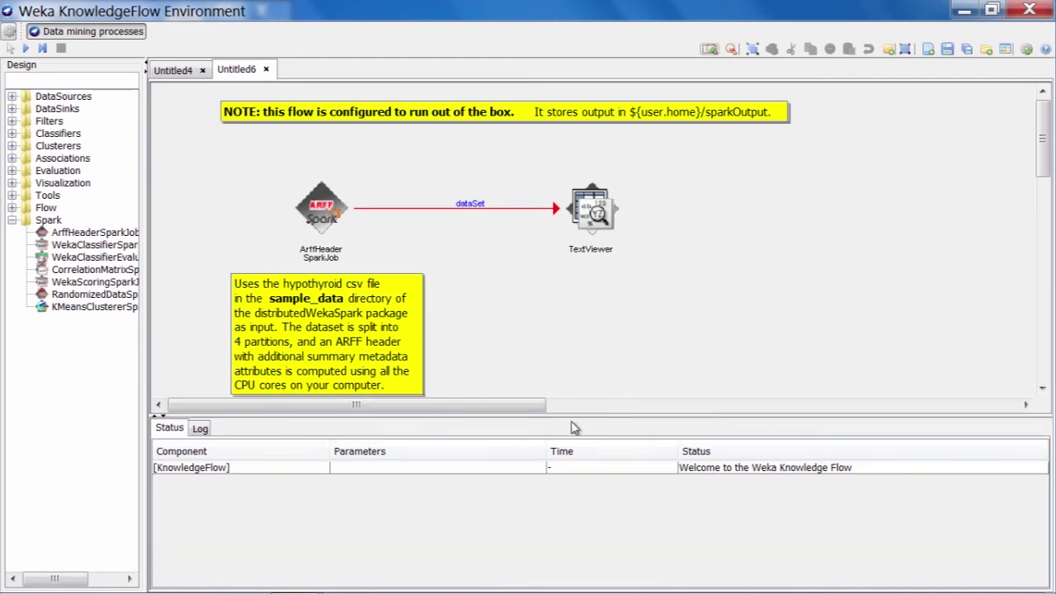
# Step: Switch the bottom panel to the Log tab and raise its divider to show the startup messages
pyautogui.click(201, 428)
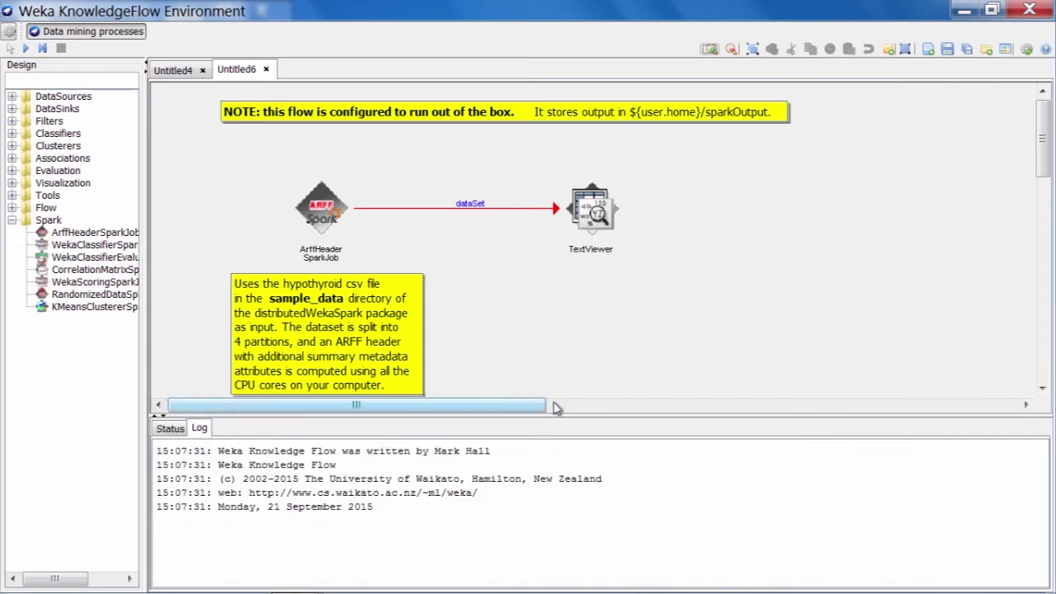
pyautogui.moveTo(561, 415); pyautogui.dragTo(561, 399)
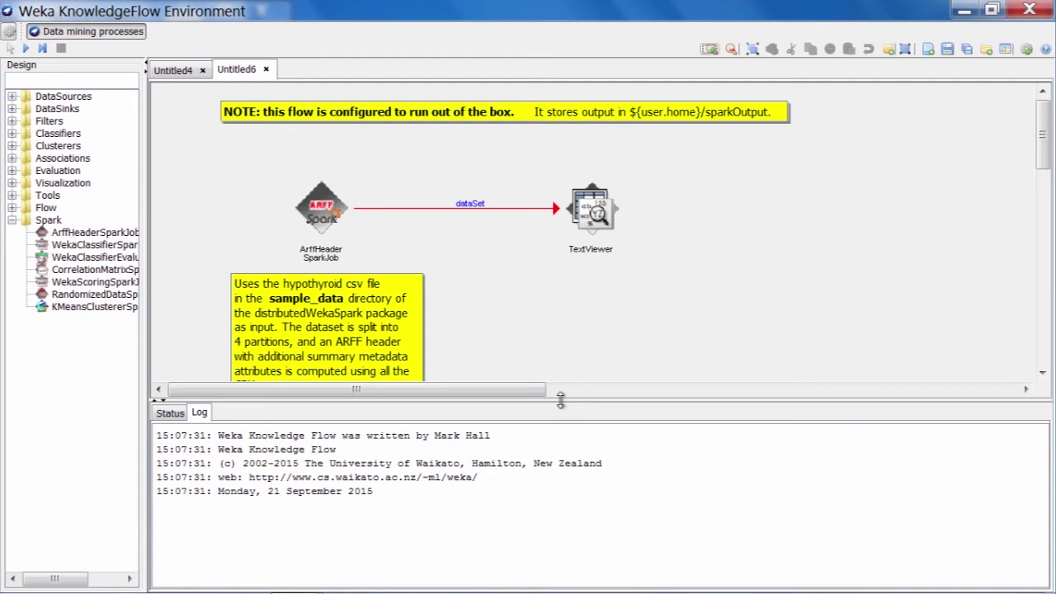
# Step: Run the ARFF header flow until the log ends with 'Successfully stopped SparkContext'
pyautogui.click(26, 48)
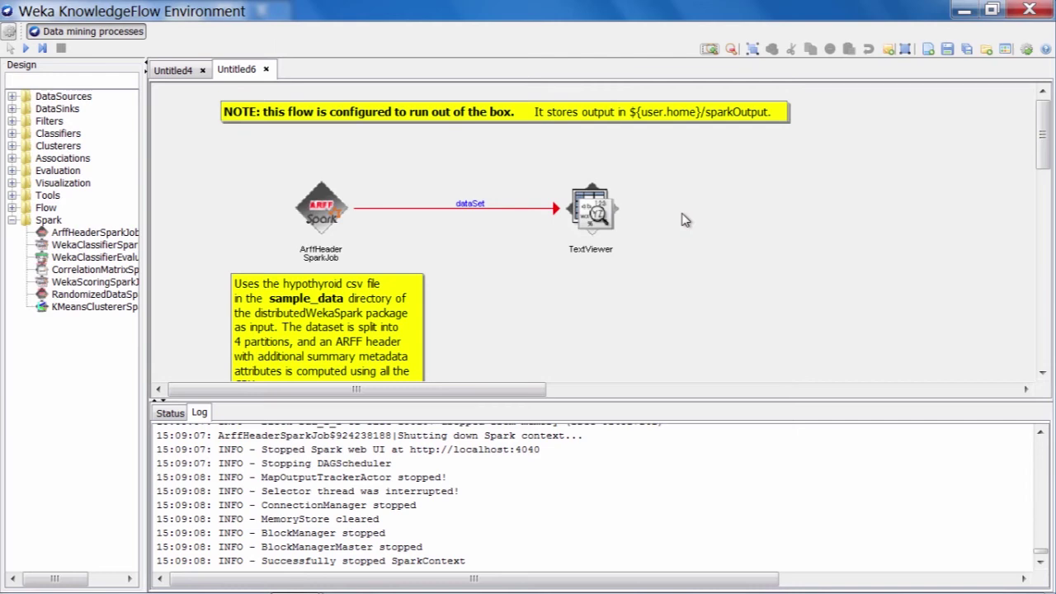
pyautogui.rightClick(591, 202)
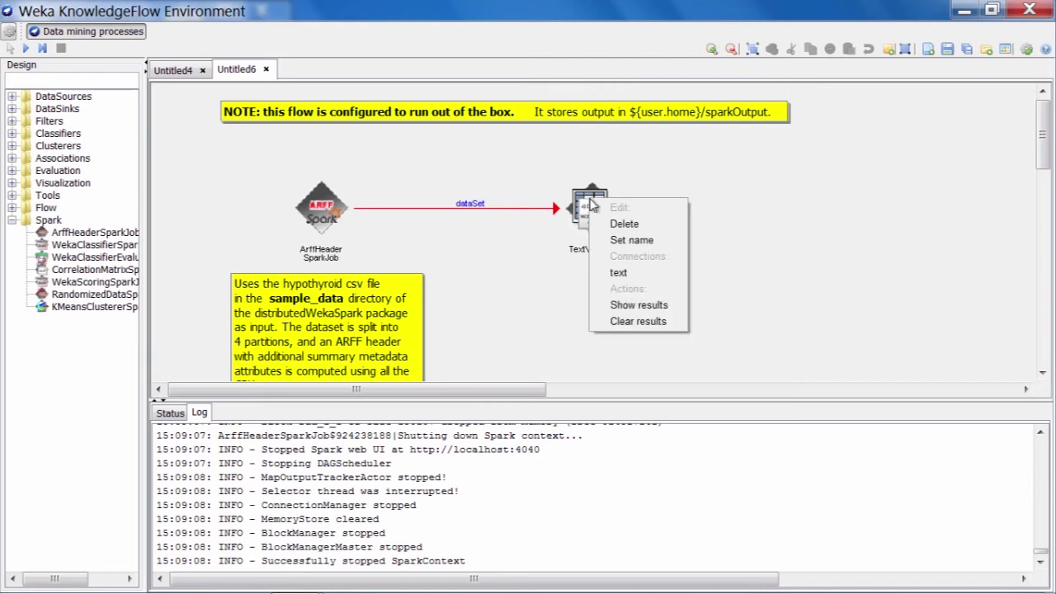
# Step: Show the TextViewer's 15:09:07 result: the hypothyroid ARFF header with arff_summary attributes, maximized
pyautogui.click(638, 305)
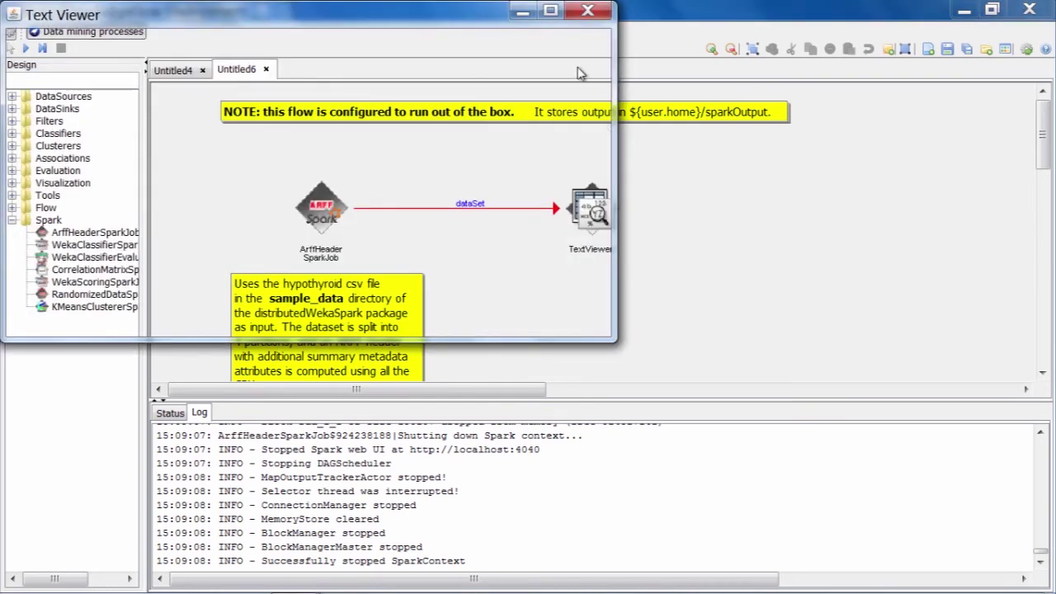
pyautogui.click(551, 11)
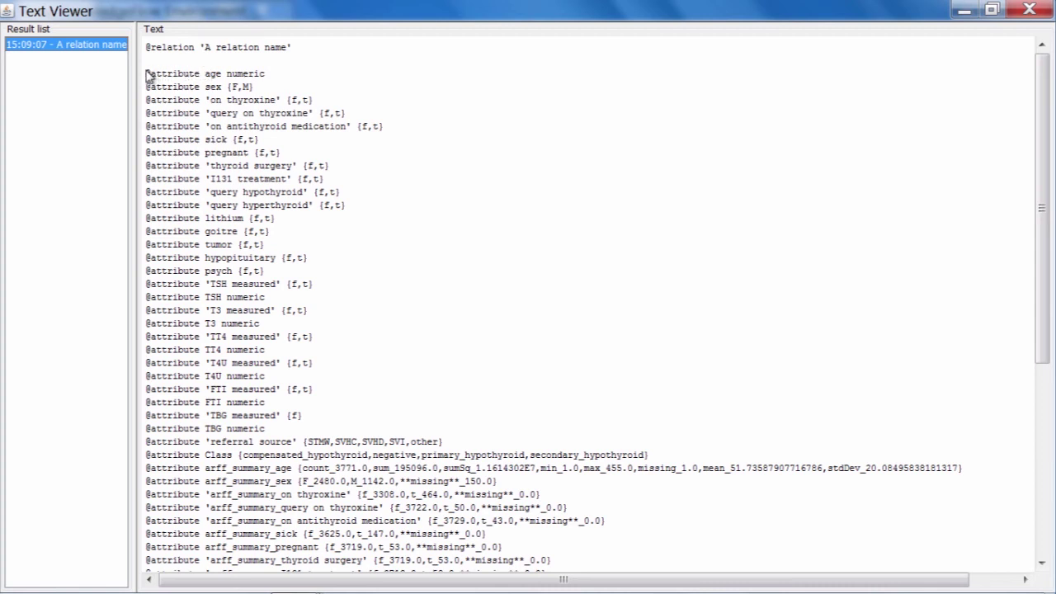
# Step: Highlight the age-to-pregnant attributes and Class labels, then mark arff_summary_age statistics (count 3771, mean ~51.74)
pyautogui.moveTo(146, 74); pyautogui.dragTo(660, 455)
pyautogui.click(649, 456)
pyautogui.moveTo(651, 454); pyautogui.dragTo(161, 456)
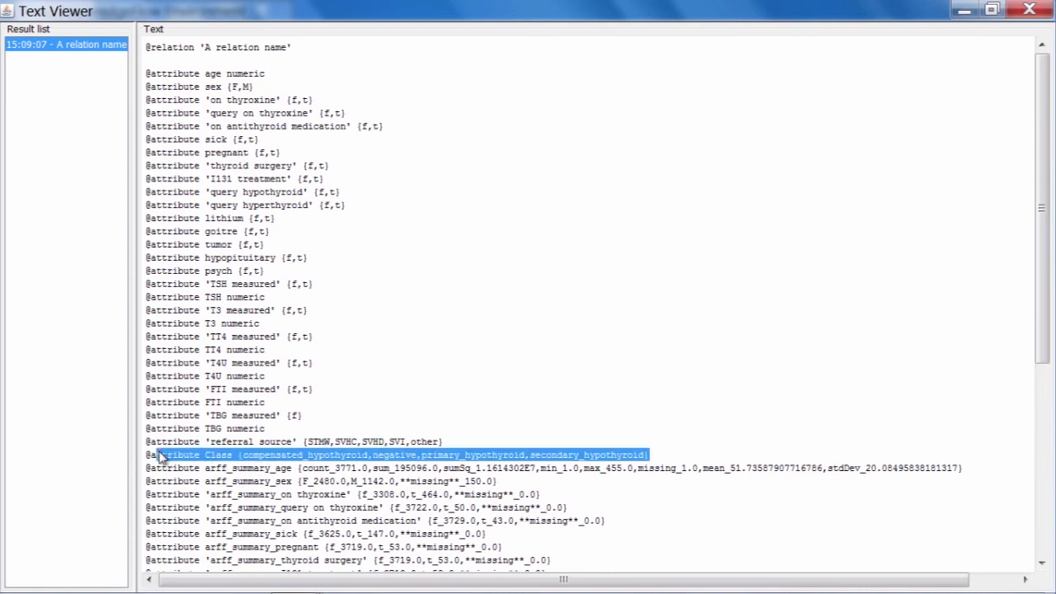
pyautogui.click(449, 454)
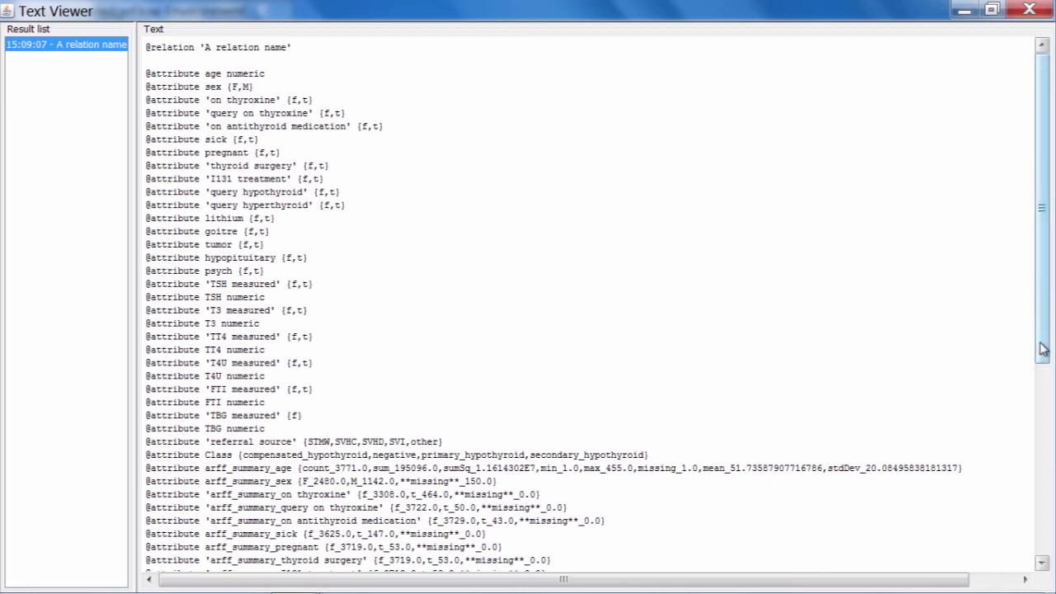
pyautogui.moveTo(1042, 349); pyautogui.dragTo(1048, 426)
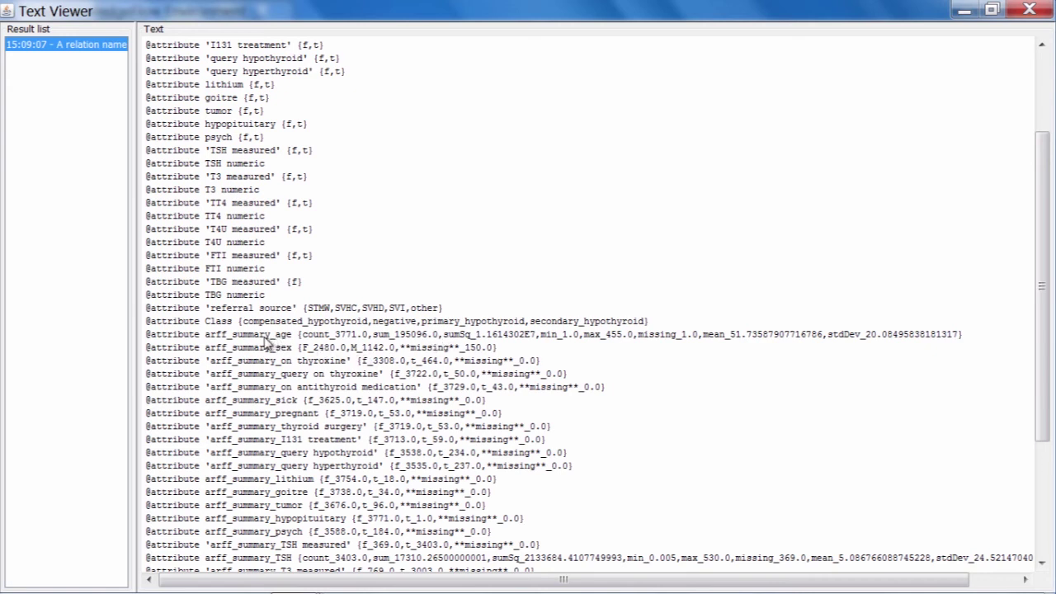
pyautogui.moveTo(259, 334); pyautogui.dragTo(324, 339)
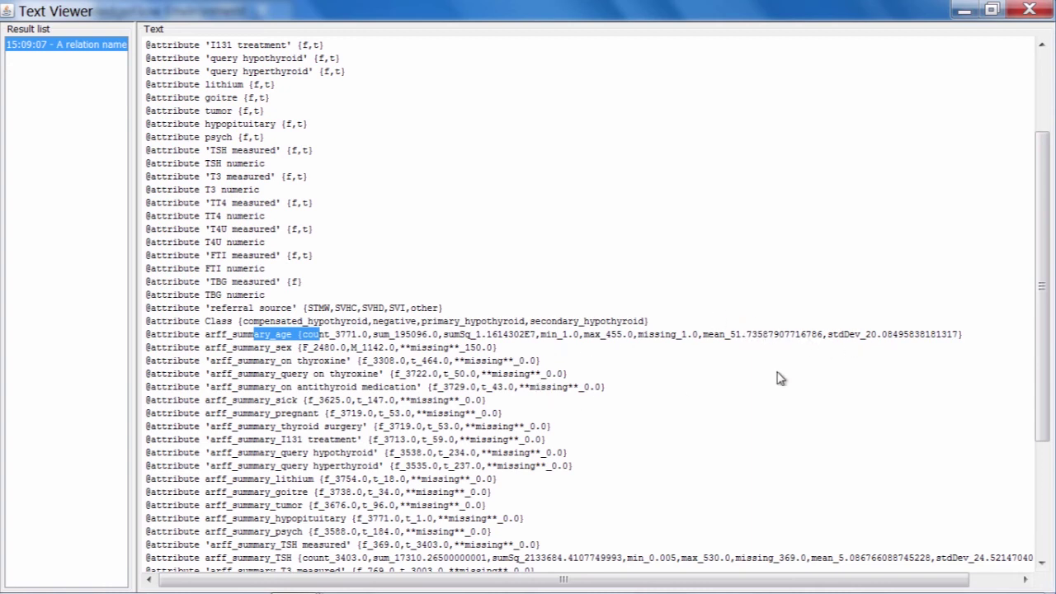
pyautogui.moveTo(1044, 380); pyautogui.dragTo(1046, 500)
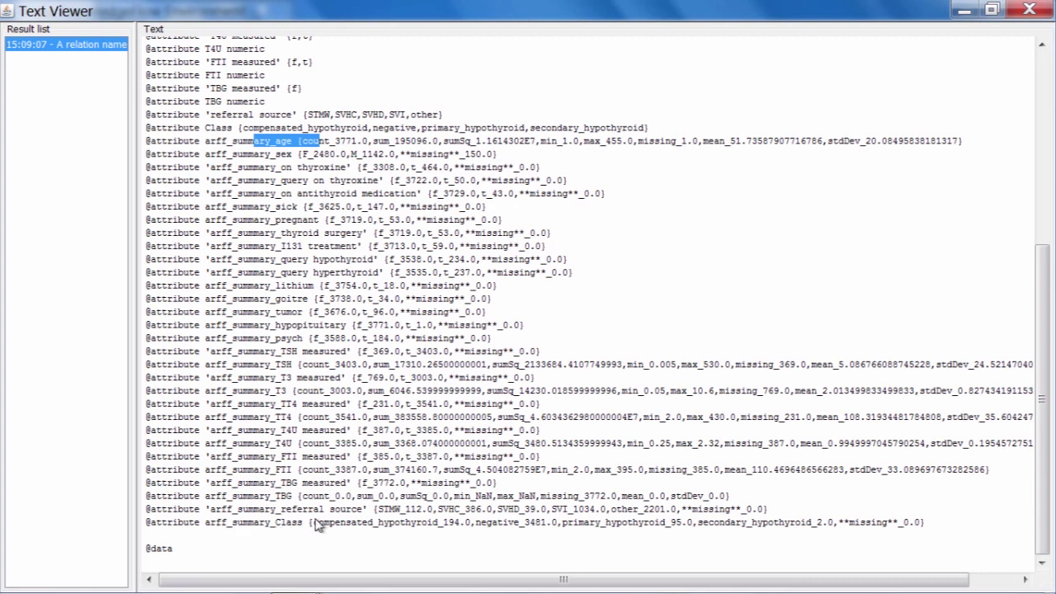
pyautogui.moveTo(314, 525); pyautogui.dragTo(448, 532)
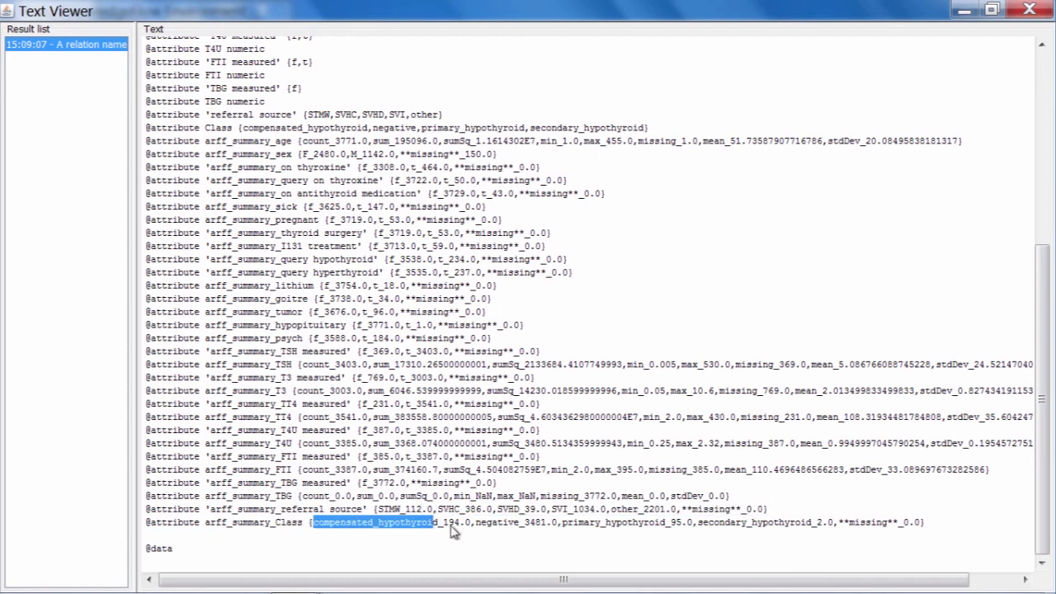
pyautogui.click(453, 532)
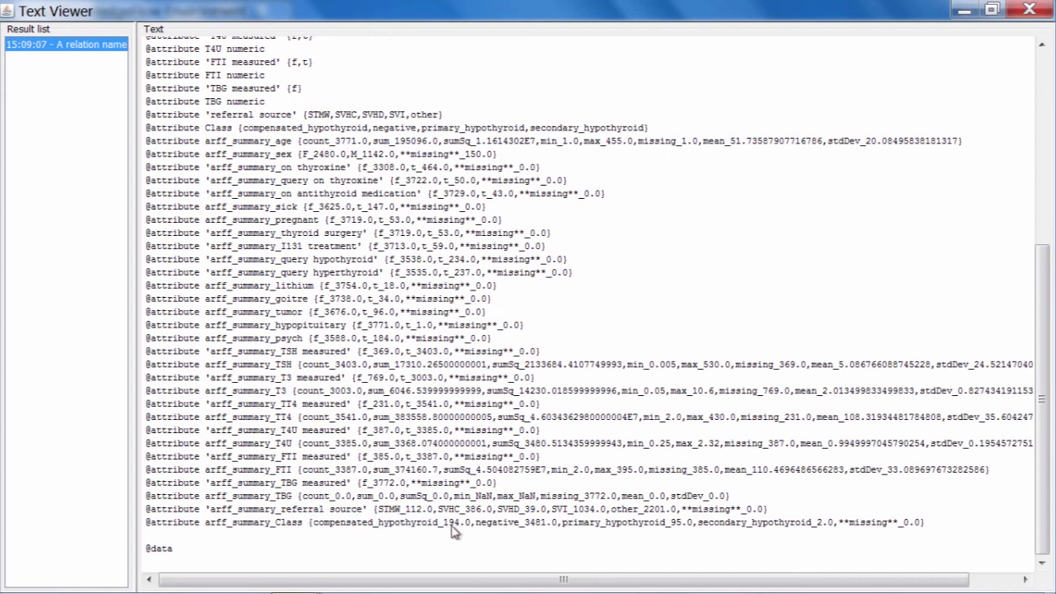